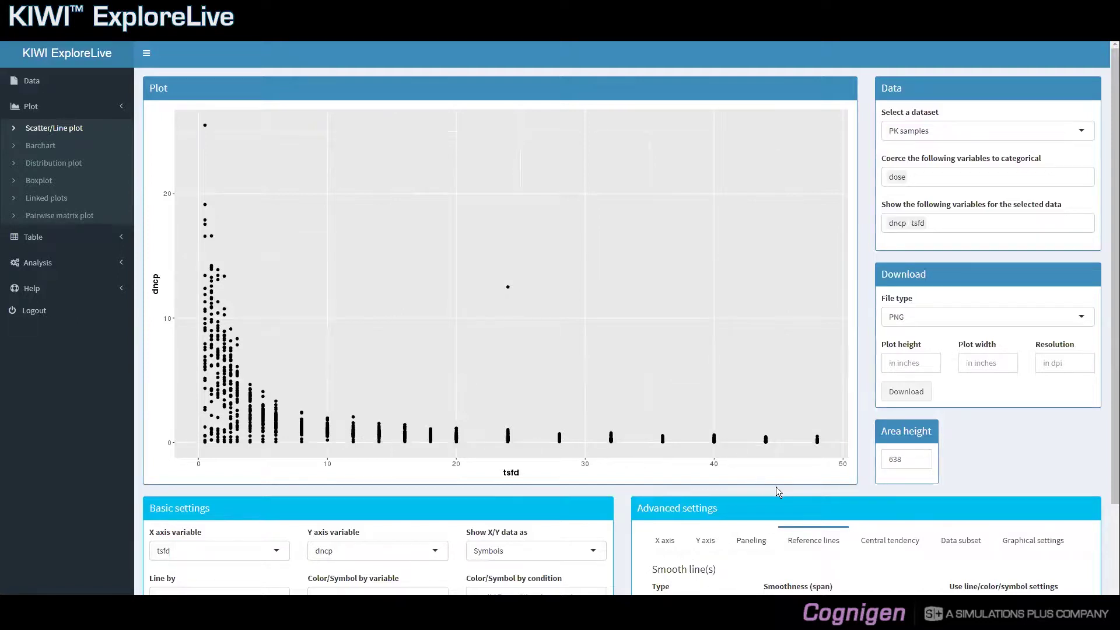
- Add horizontal reference lines at 2.5 and 15 and vertical reference lines at 2, 6, 12 and 24 to the scatter plot
scroll(776, 486, down, 1)
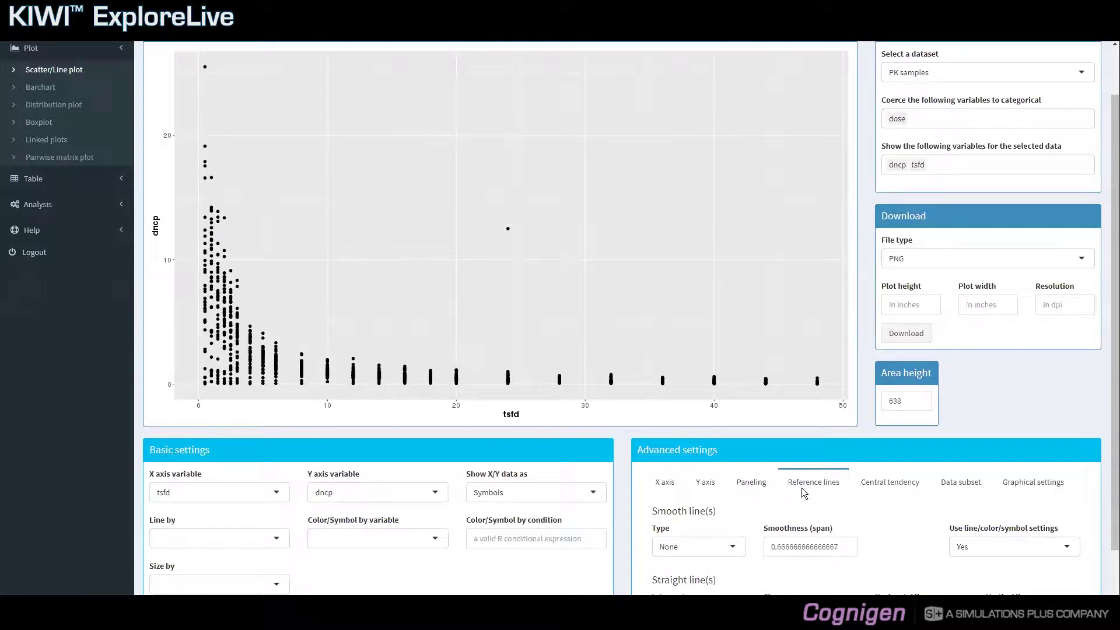
scroll(801, 487, down, 1)
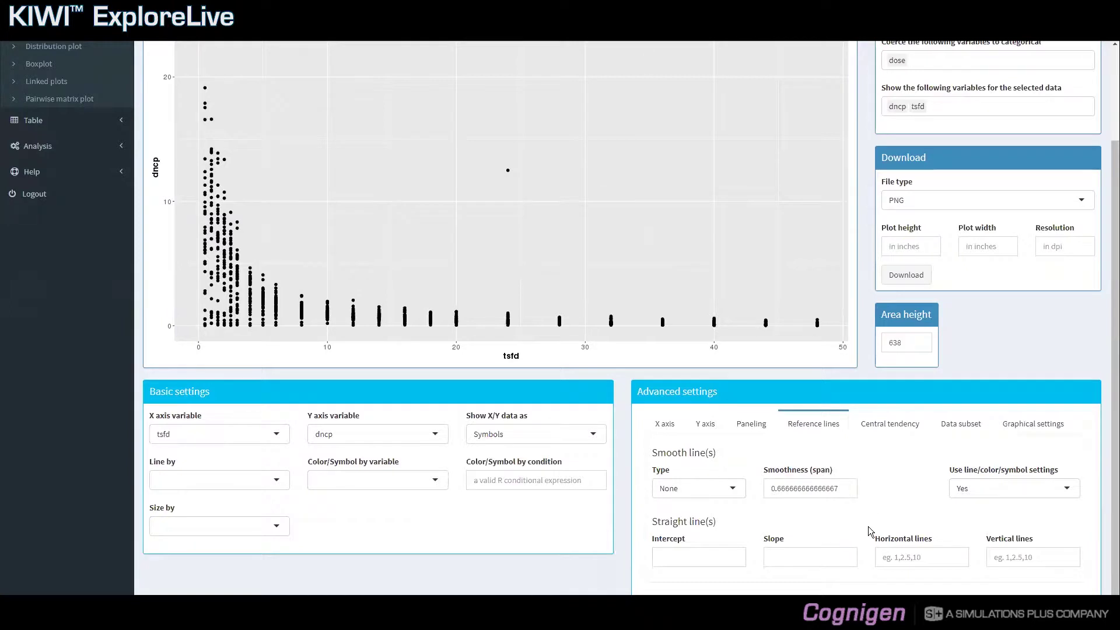
click(892, 559)
text(2.5)
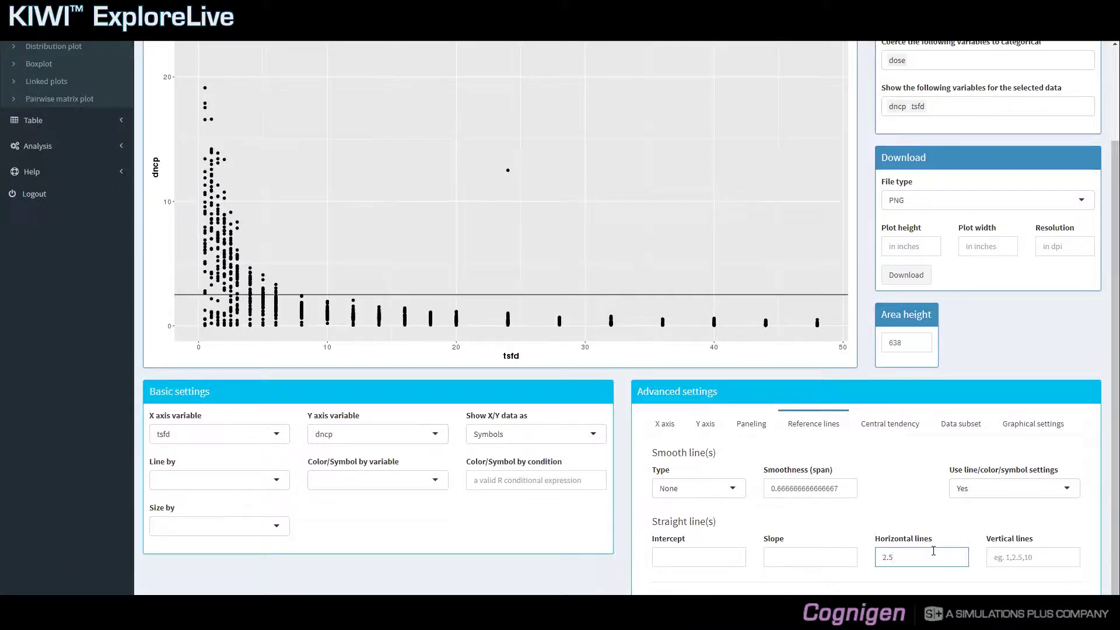
text(,15)
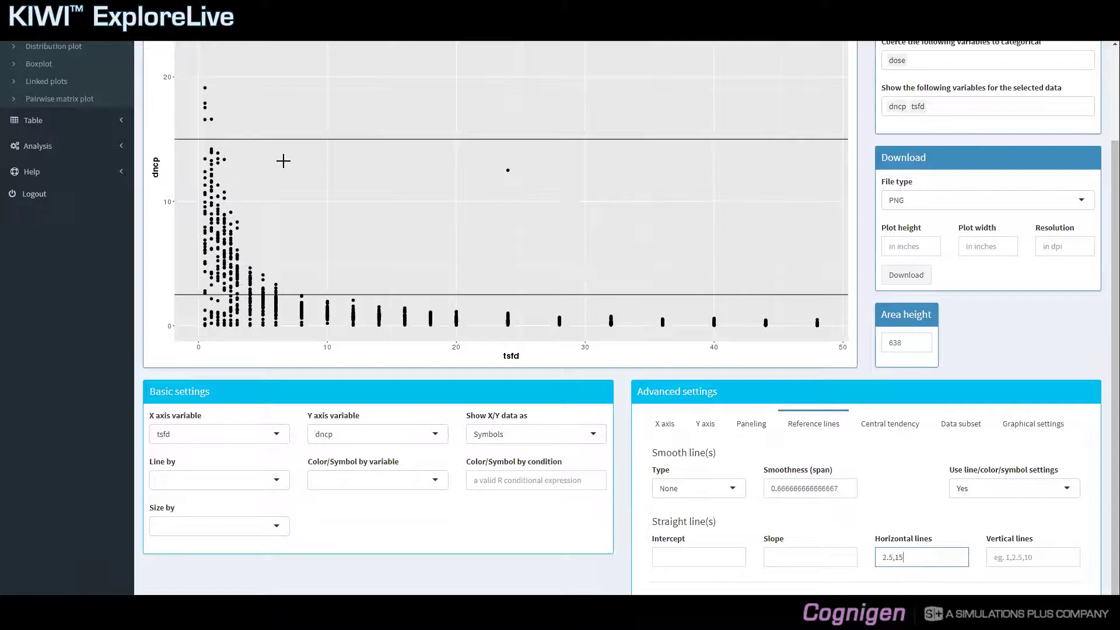
click(1044, 552)
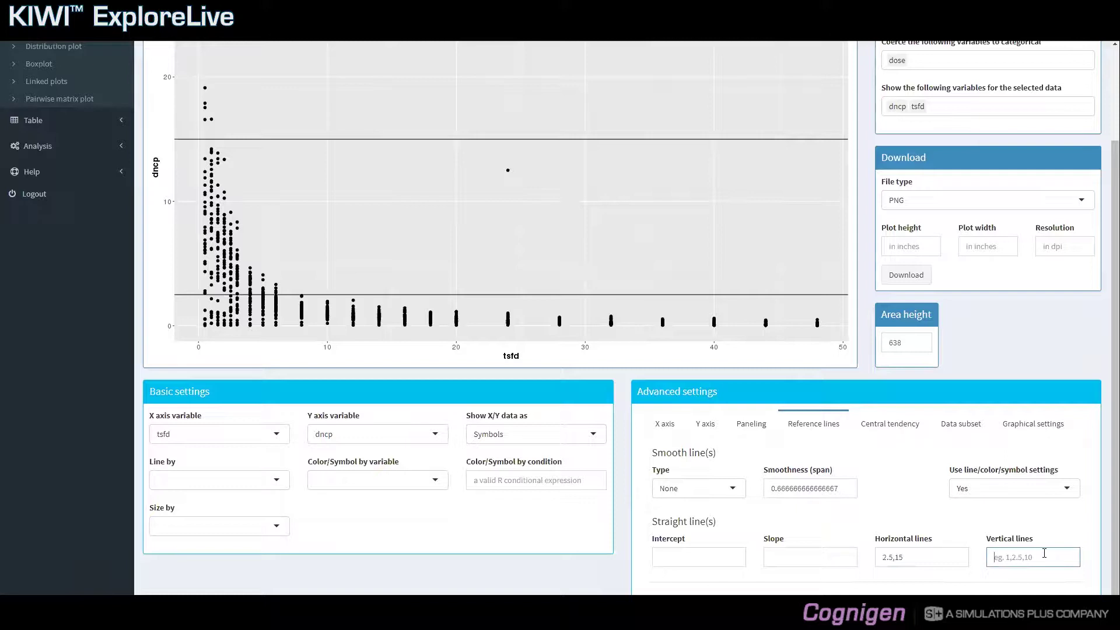
text(2,6,12,24)
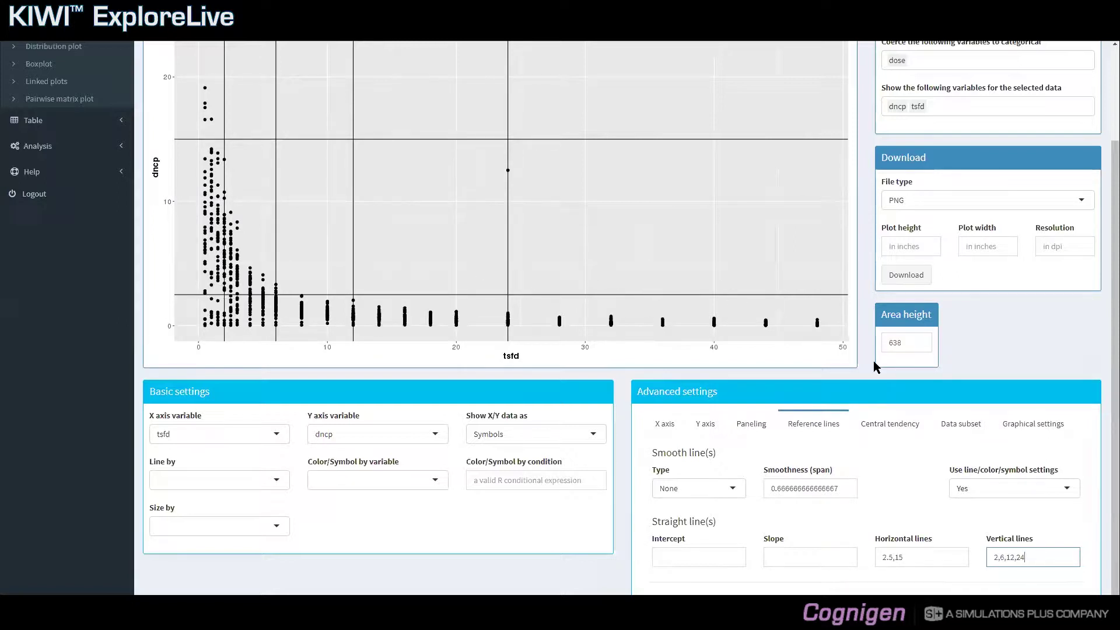
- Remove all horizontal and vertical reference lines from the plot
drag(1053, 557, 870, 556)
key(BackSpace)
key(BackSpace)
click(862, 543)
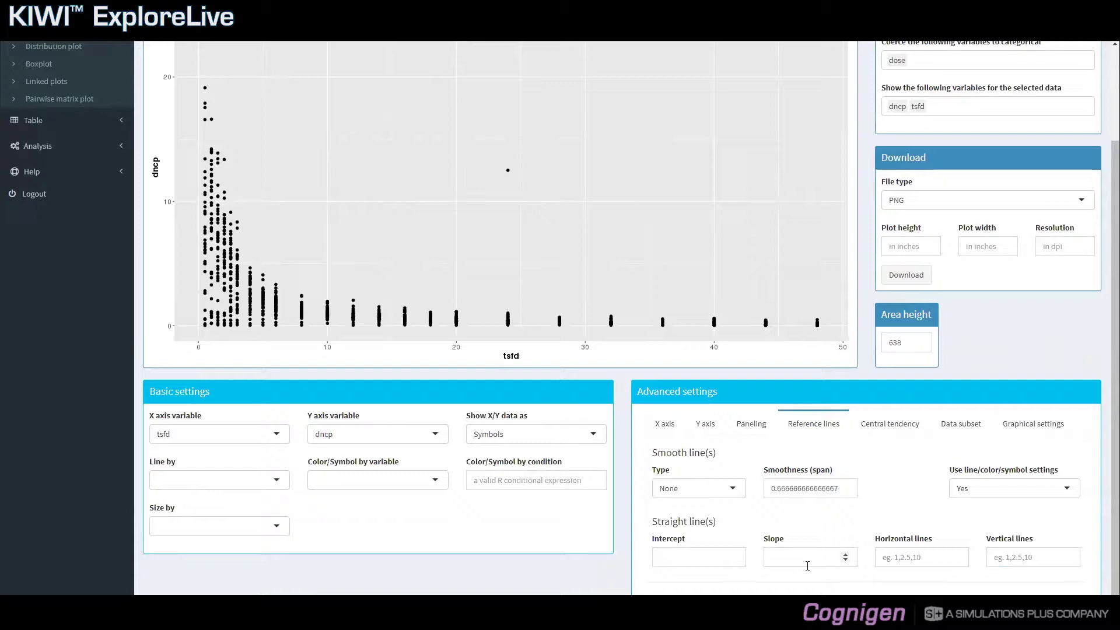
- Add a straight reference line with an intercept of 0 and a slope of 1, and check it on the plot
click(703, 554)
text(0)
key(Tab)
text(1)
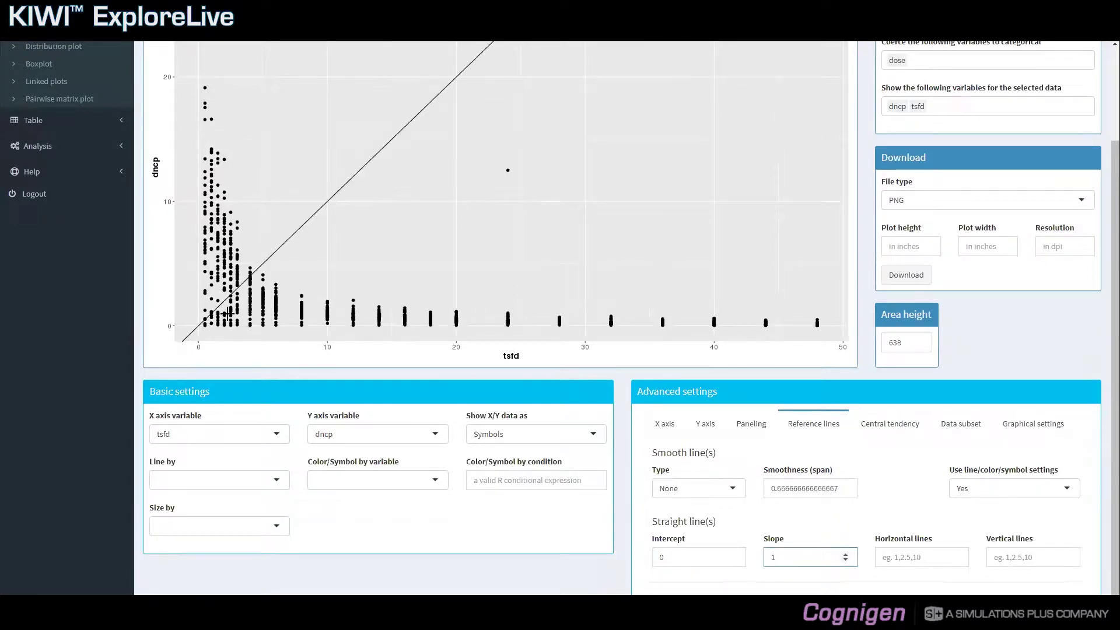
scroll(373, 222, up, 1)
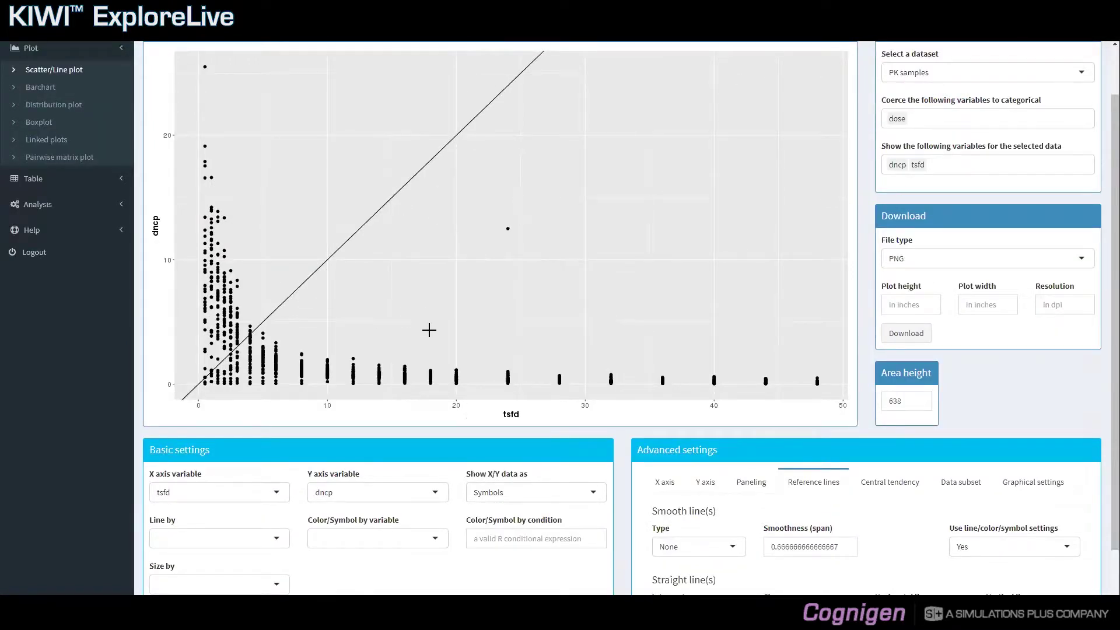
scroll(430, 328, down, 1)
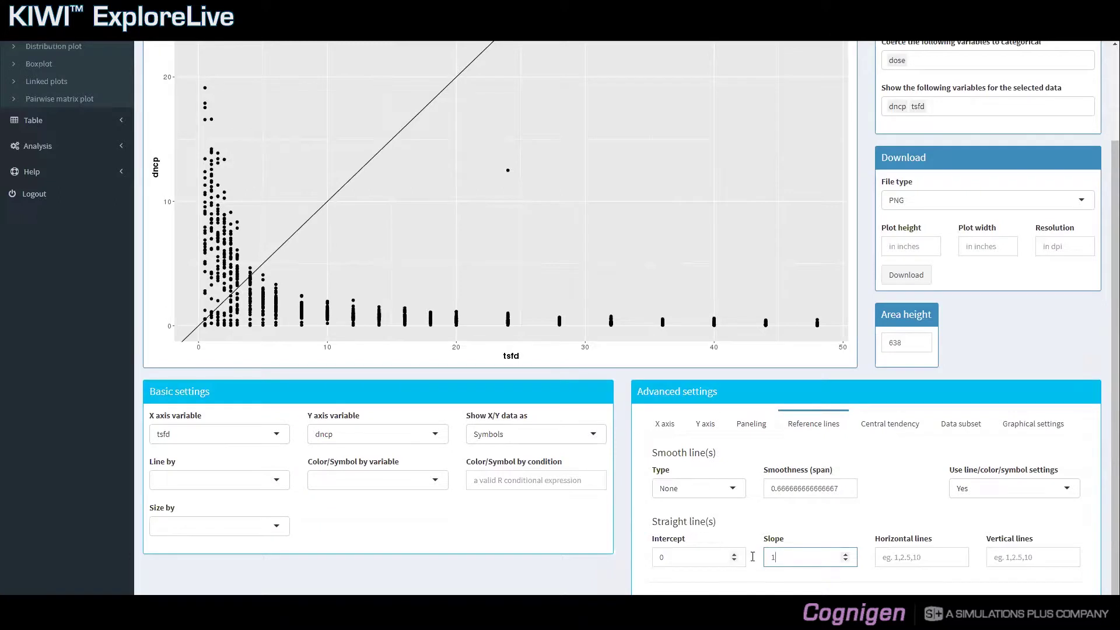
- Set the straight reference line's intercept to 2.5 and its slope to 0.62
drag(666, 558, 659, 553)
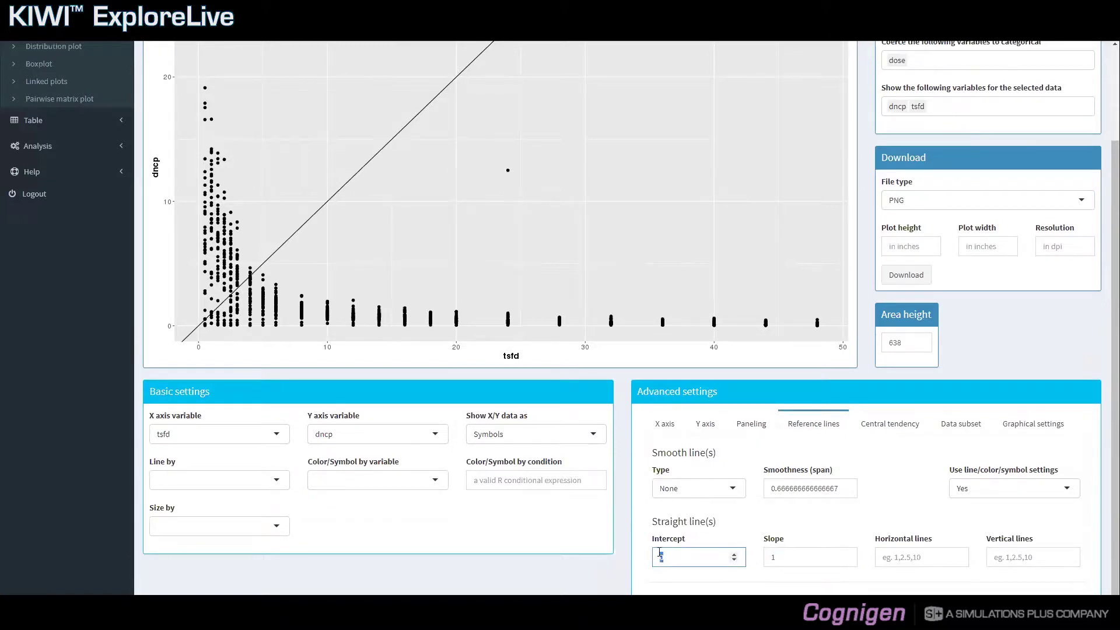
text(2.5)
double_click(808, 550)
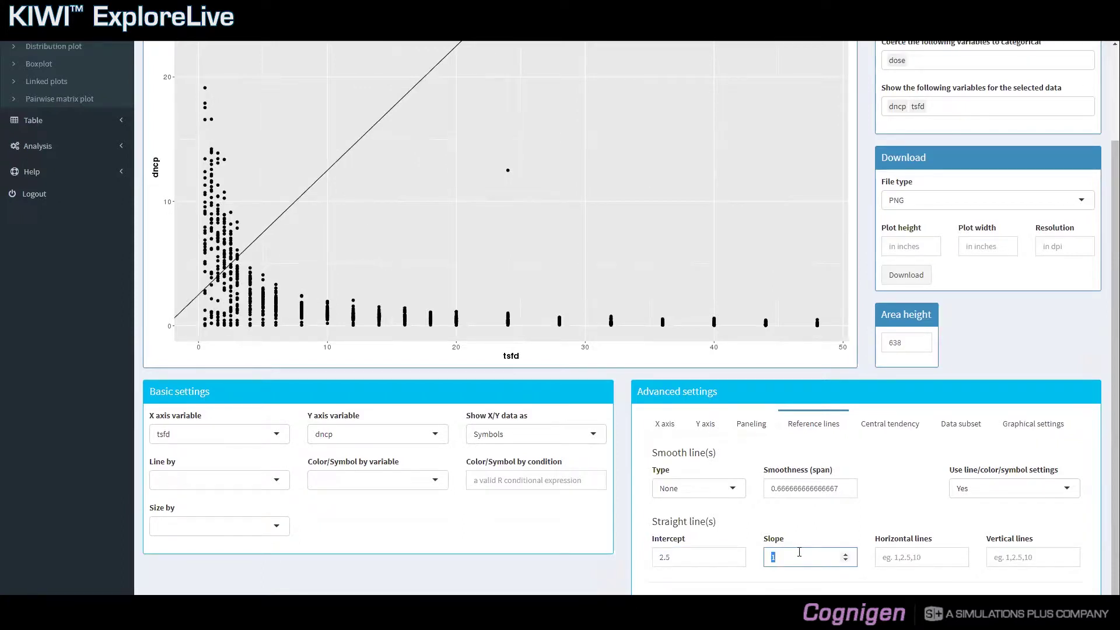
text(0.62)
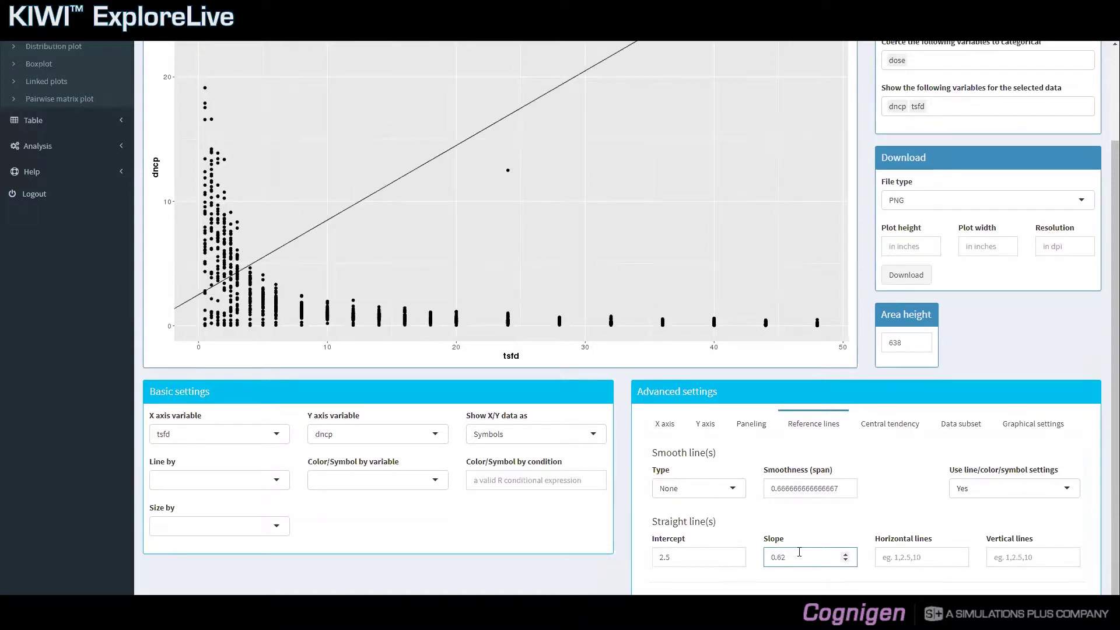
click(579, 375)
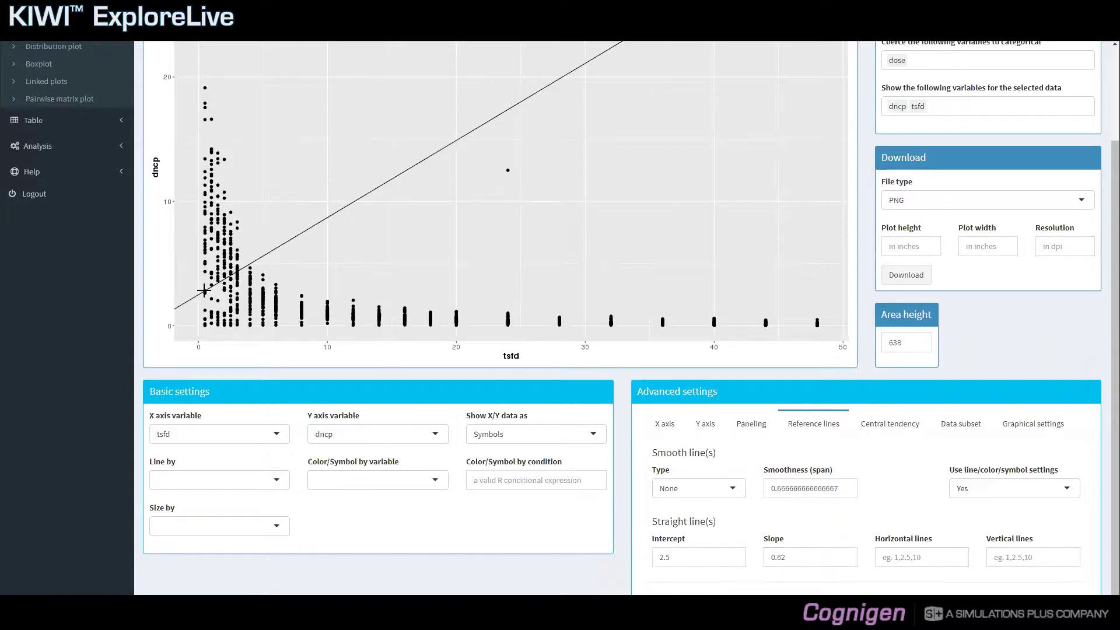
- Remove the sloped reference line by clearing its intercept and slope values
click(684, 555)
key(BackSpace)
key(BackSpace)
key(BackSpace)
click(788, 555)
key(BackSpace)
key(BackSpace)
key(BackSpace)
key(BackSpace)
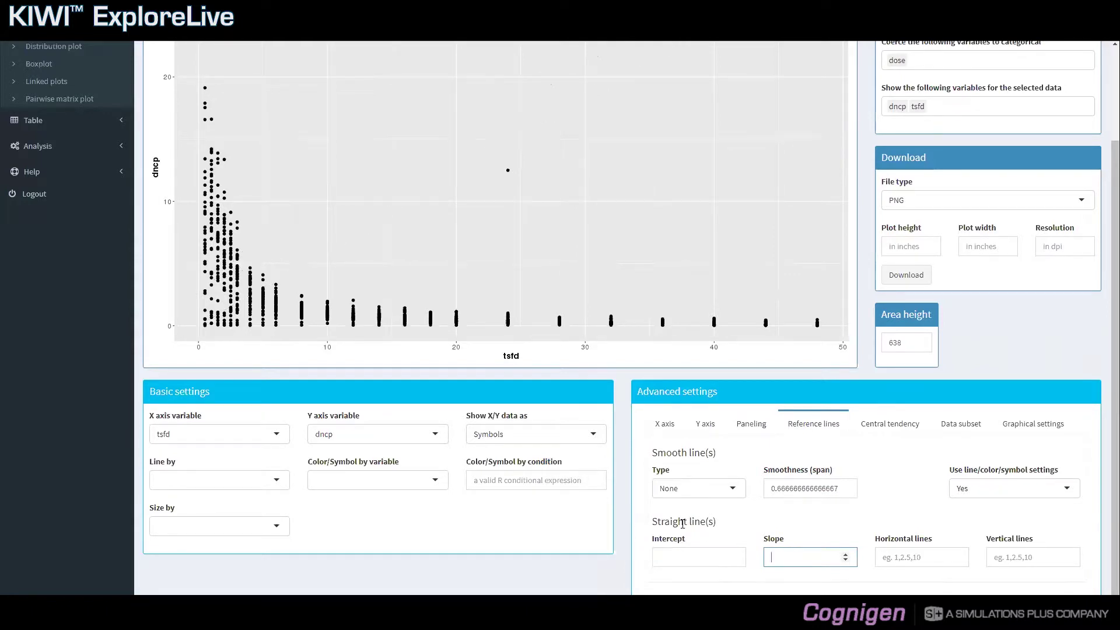
click(620, 504)
- Add a Loess smooth line to the plot and change its type to Loess + CI
click(733, 491)
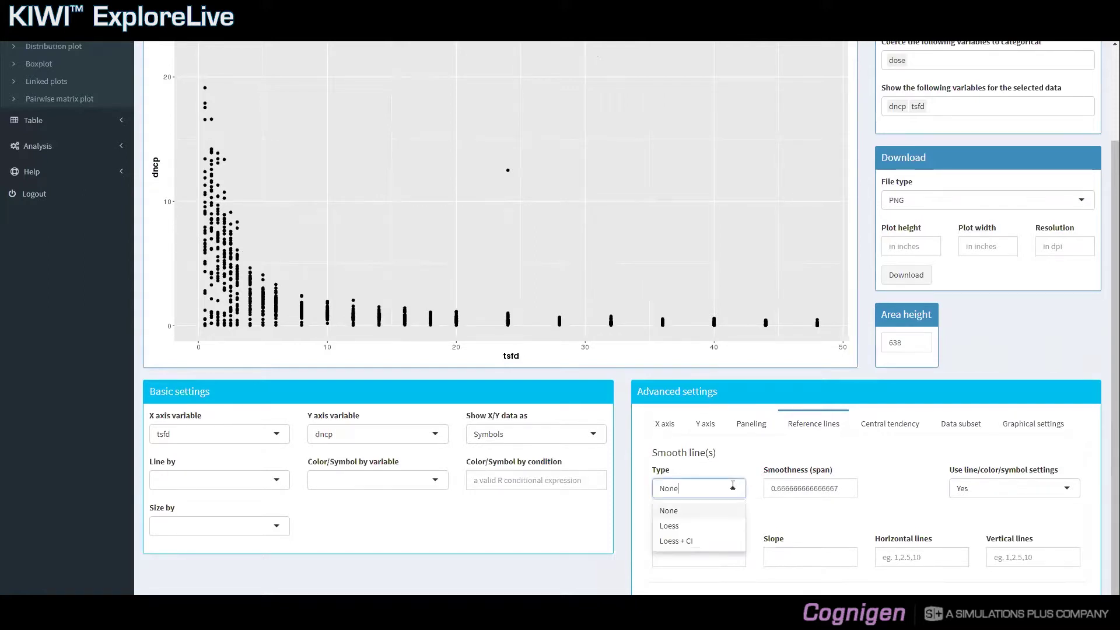
click(694, 527)
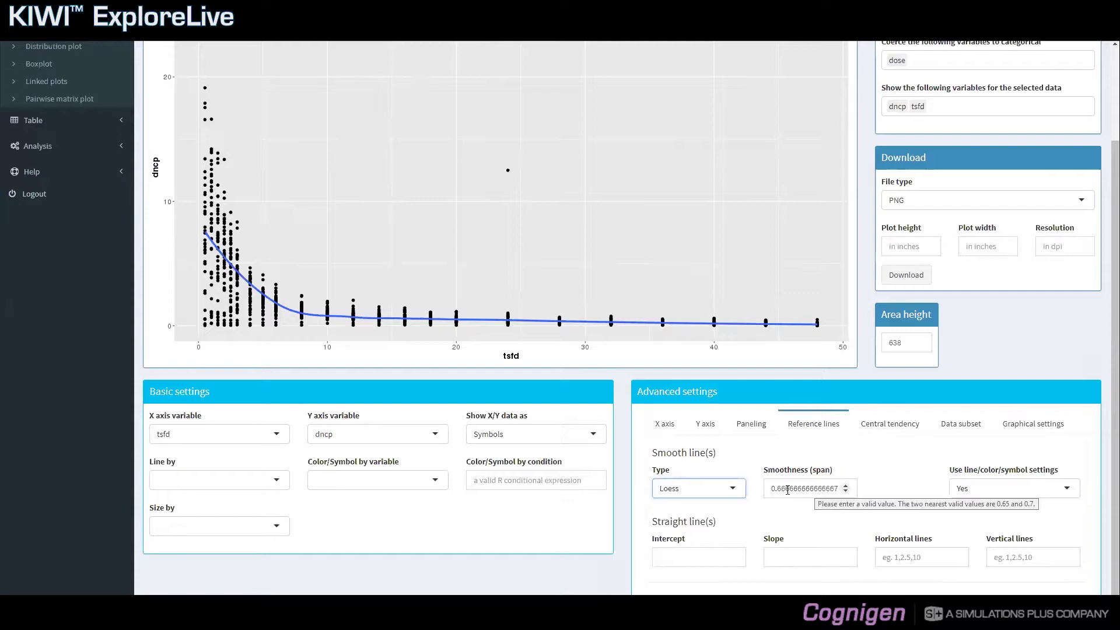
click(842, 489)
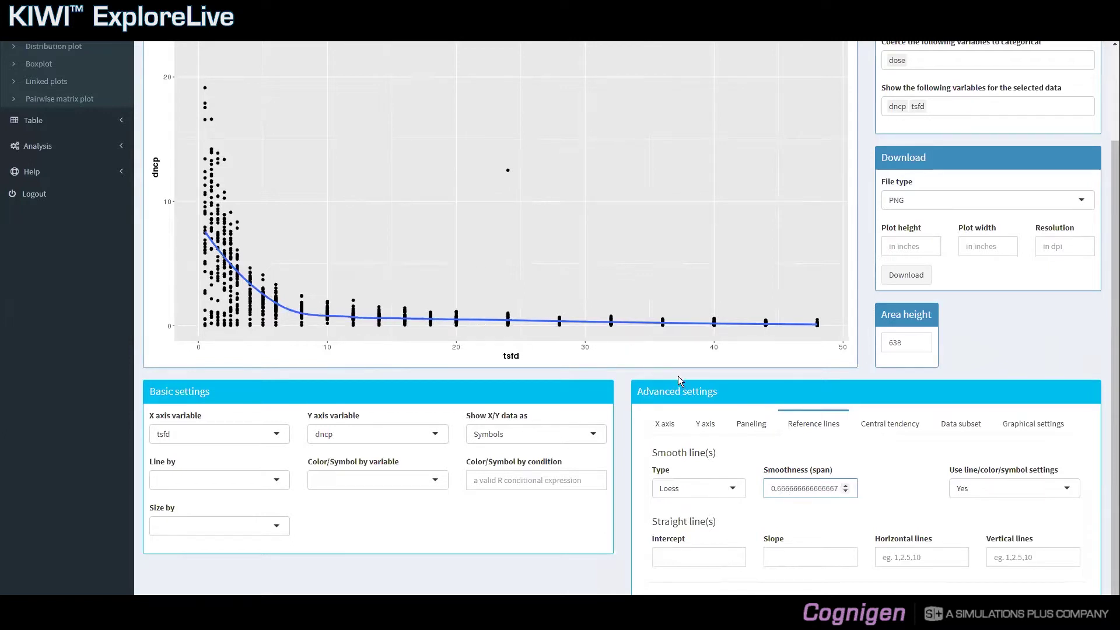
click(733, 487)
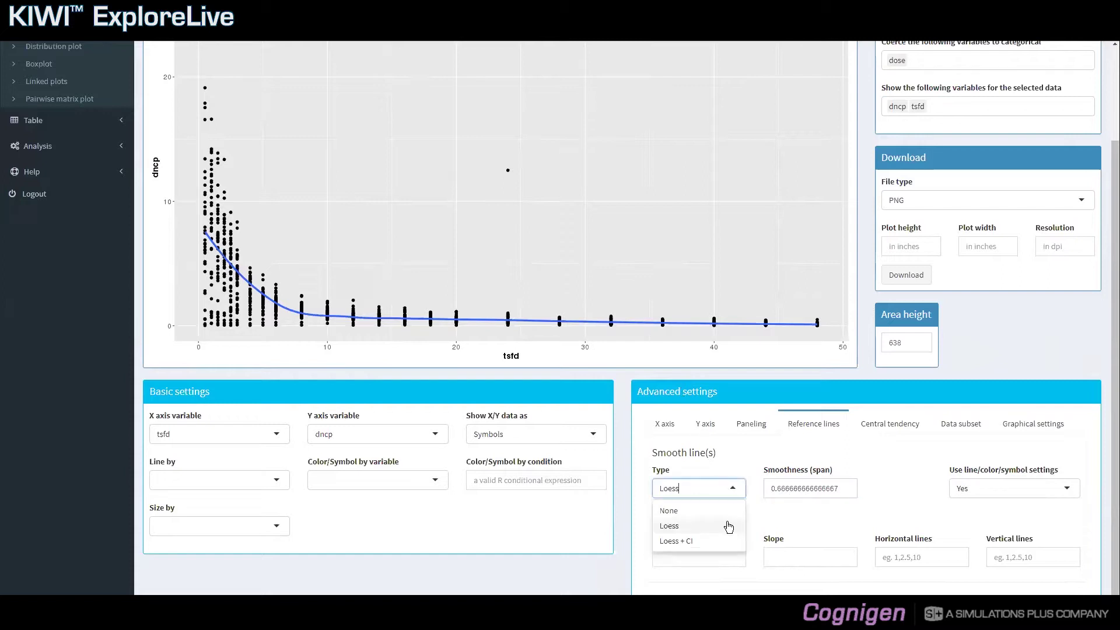
click(716, 543)
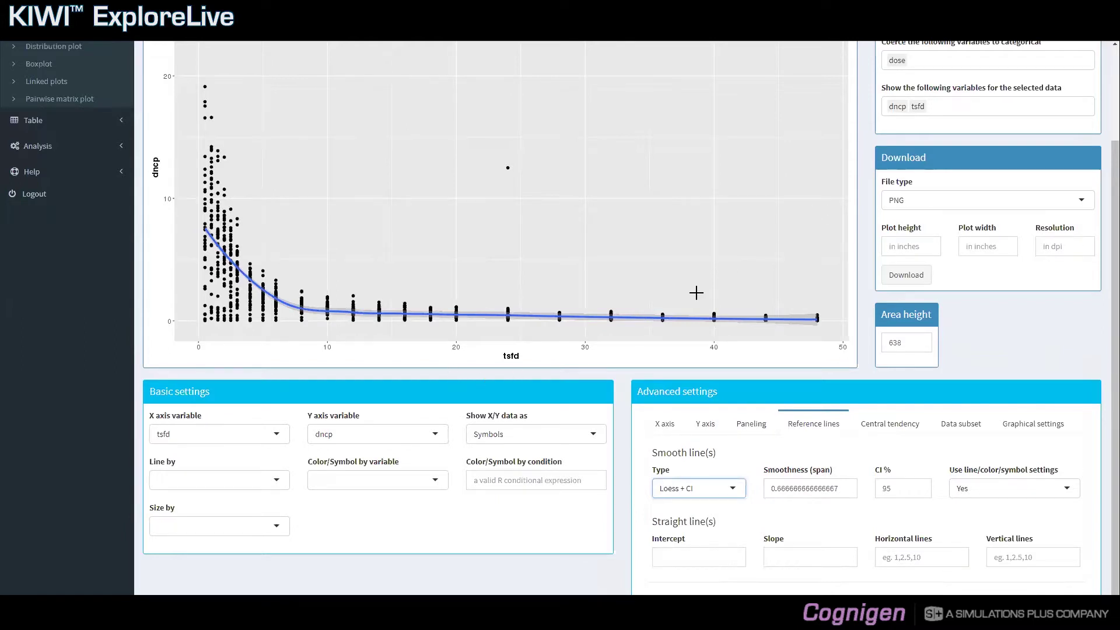
- Set dose as both the color/symbol variable and the line-by variable of the plot
click(439, 484)
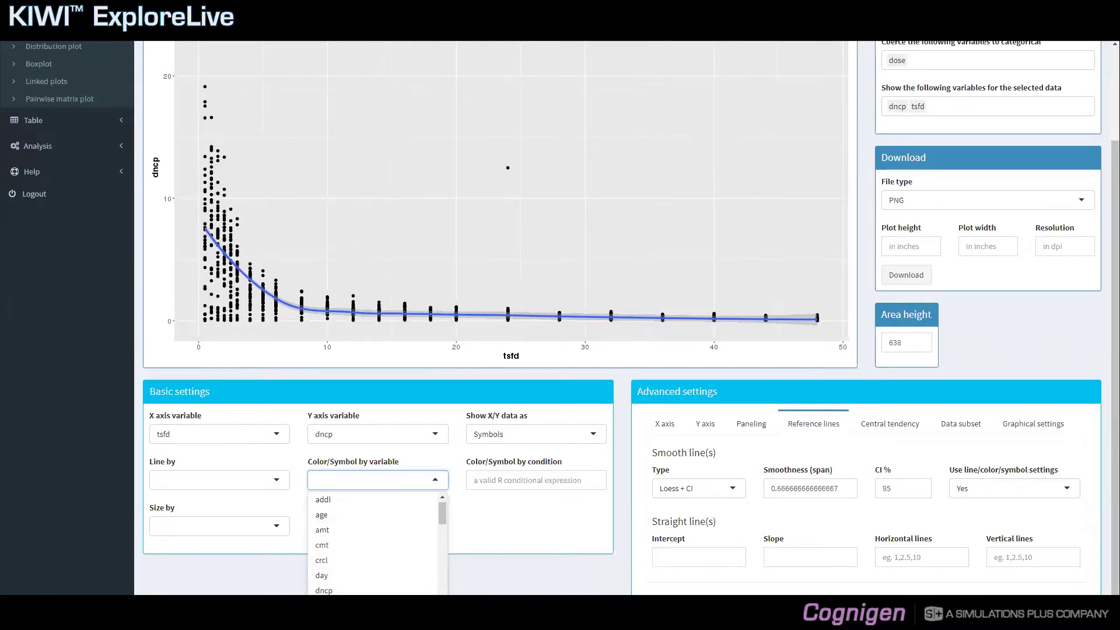
click(324, 606)
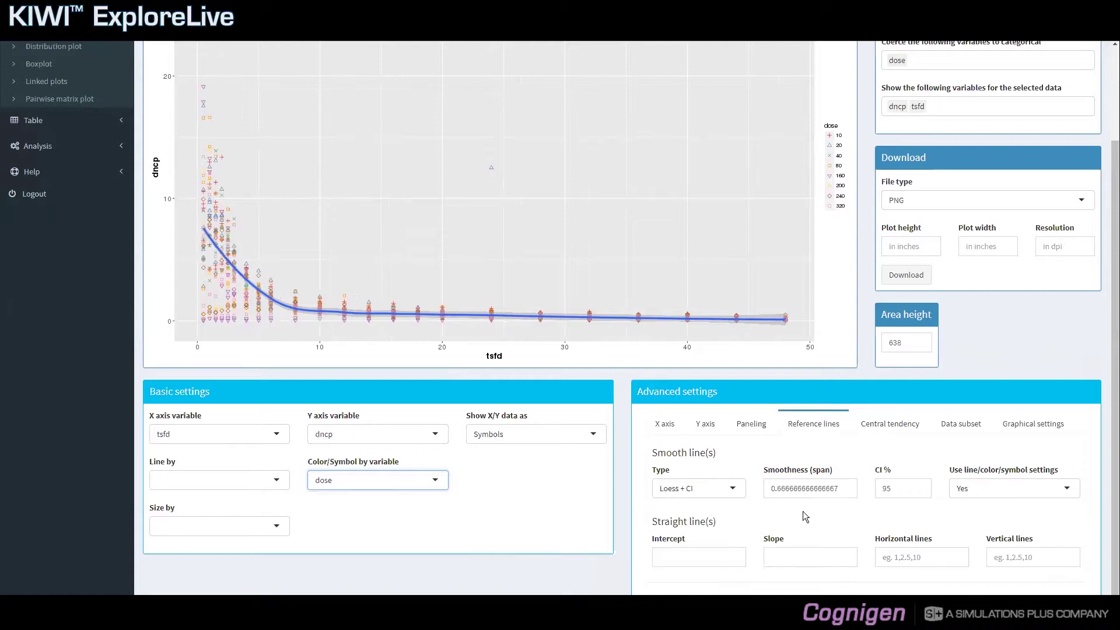
click(276, 483)
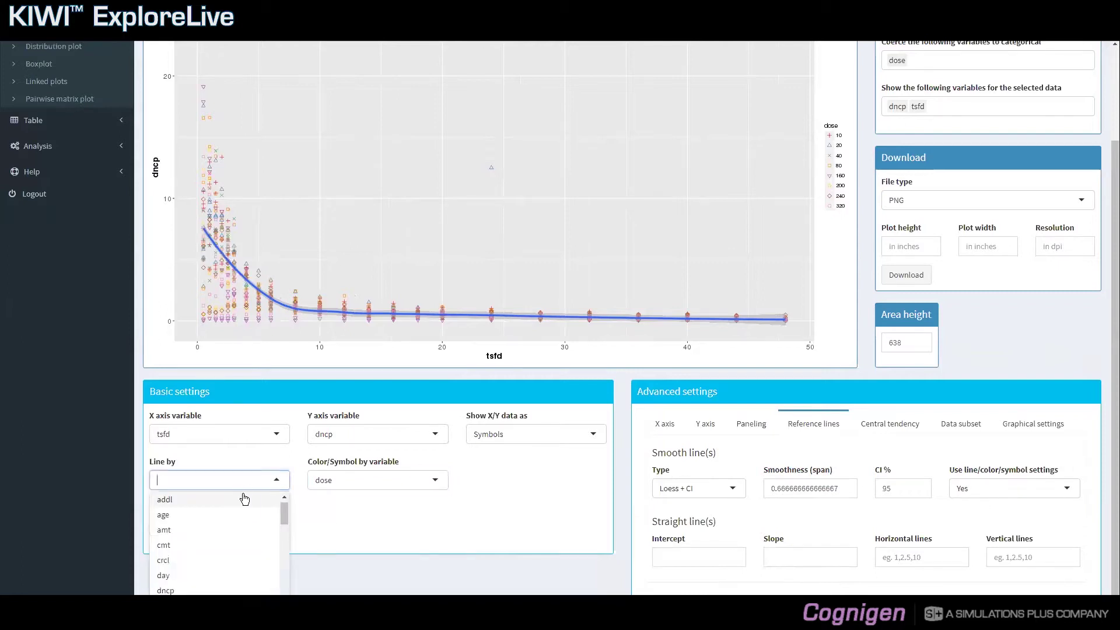
text(do)
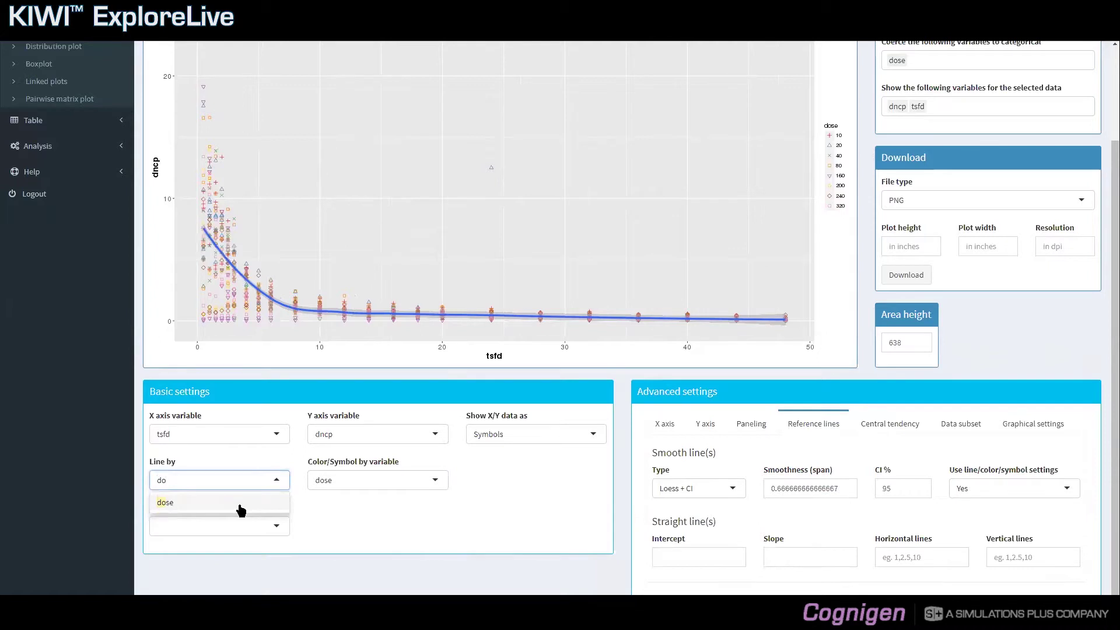
click(241, 507)
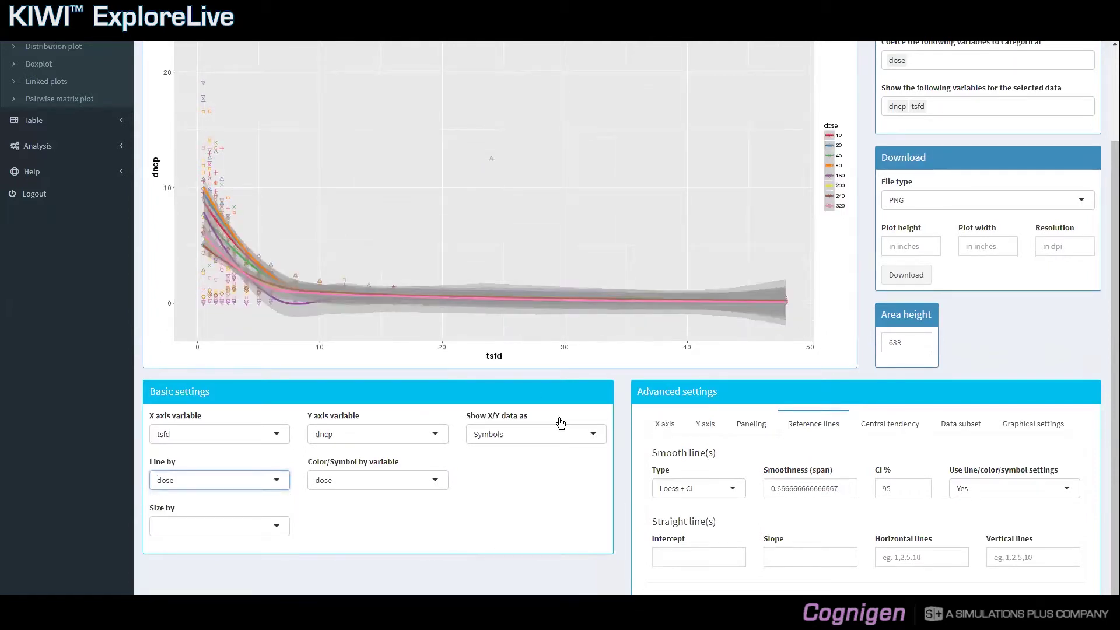
- Change the smooth line type to Loess without the confidence interval
click(716, 491)
click(705, 526)
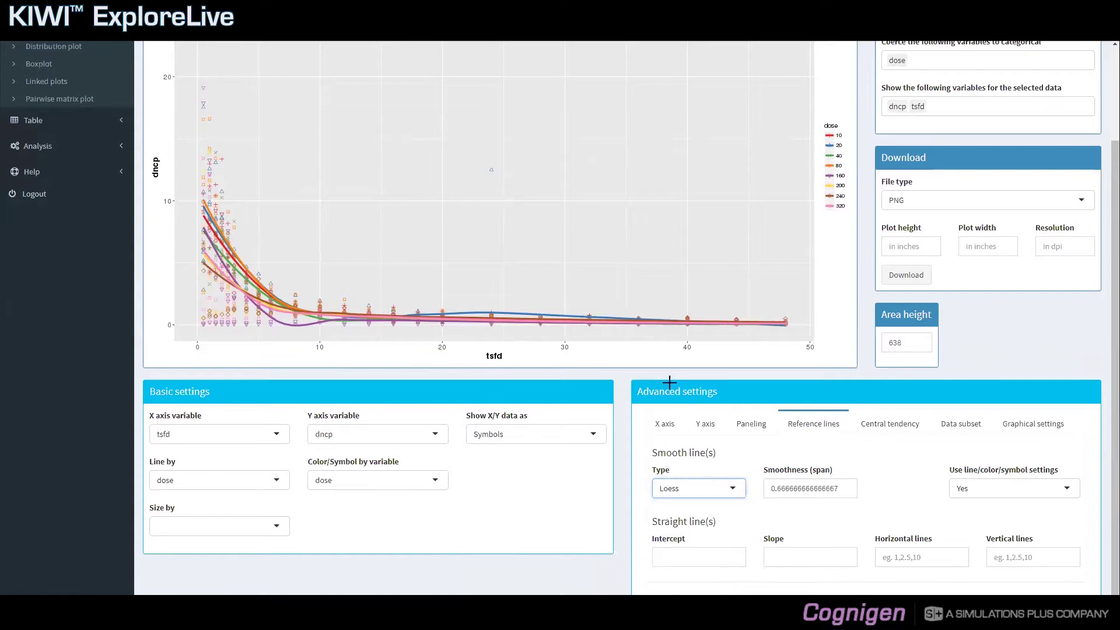
- Set the smooth lines' use of the line/color/symbol settings to No, and switch it back to Yes
click(985, 490)
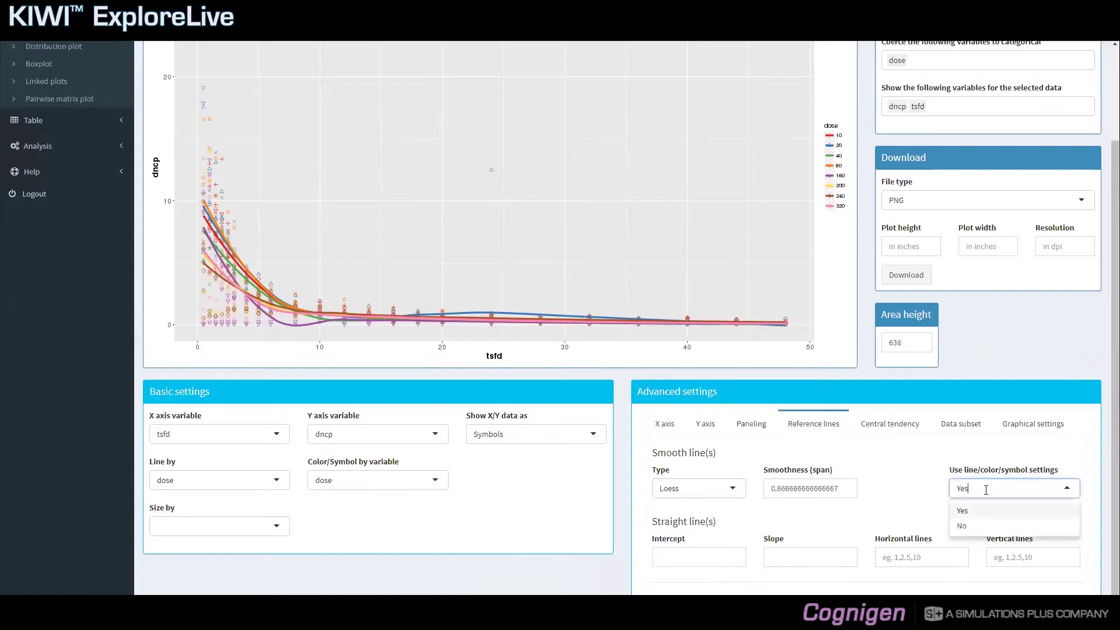
click(966, 527)
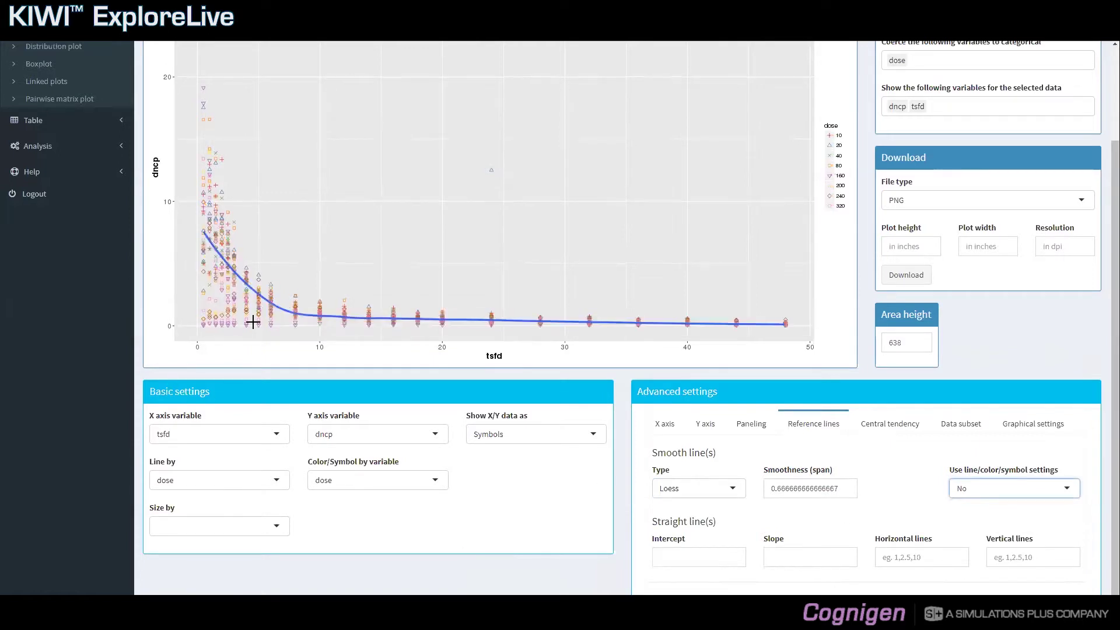
click(964, 489)
click(964, 511)
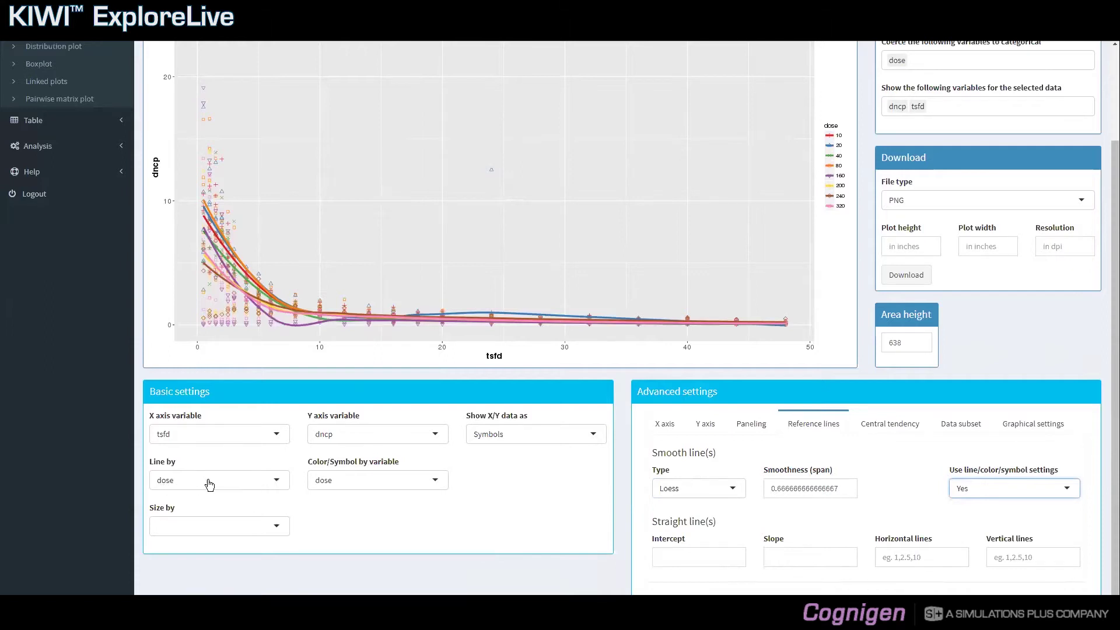
- Clear the color/symbol variable to compare the smooth lines without colors, and set it back to dose
click(427, 486)
key(BackSpace)
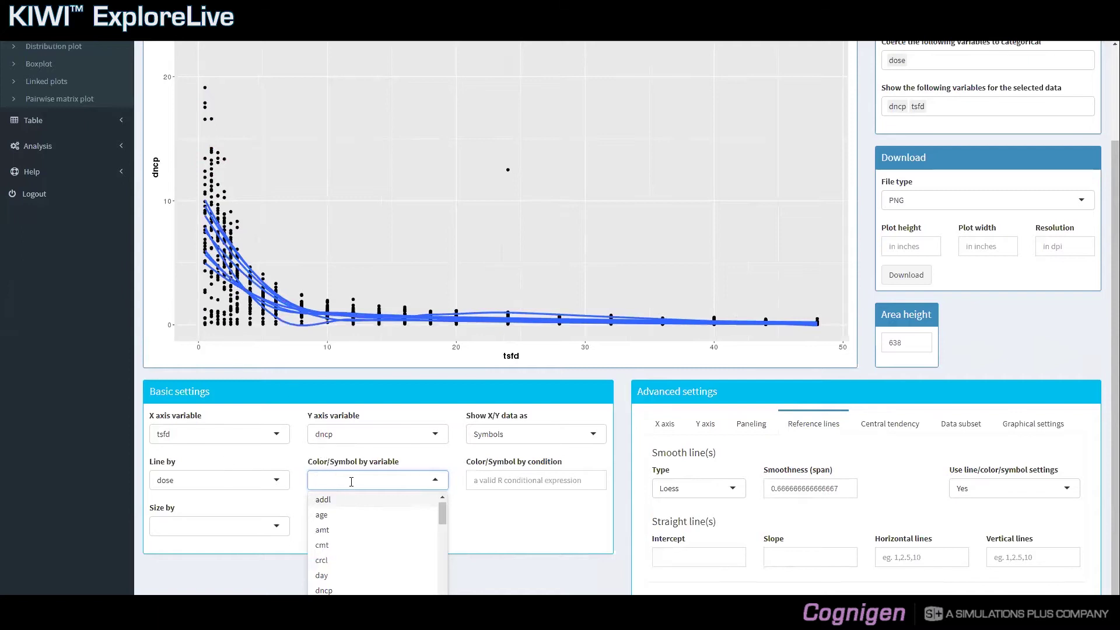
text(dose)
key(Return)
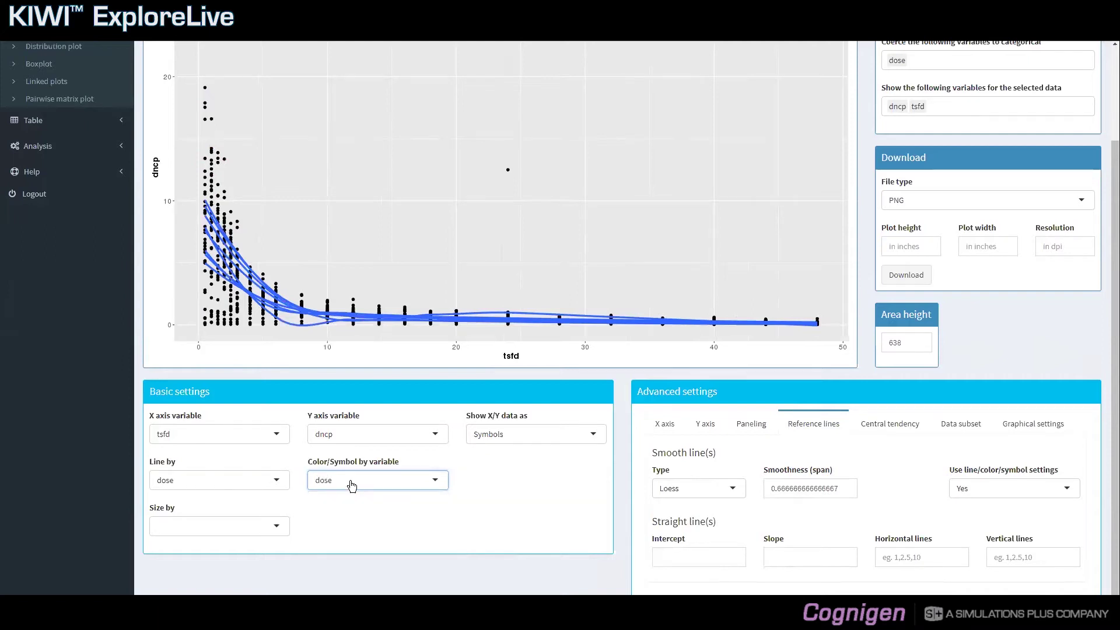